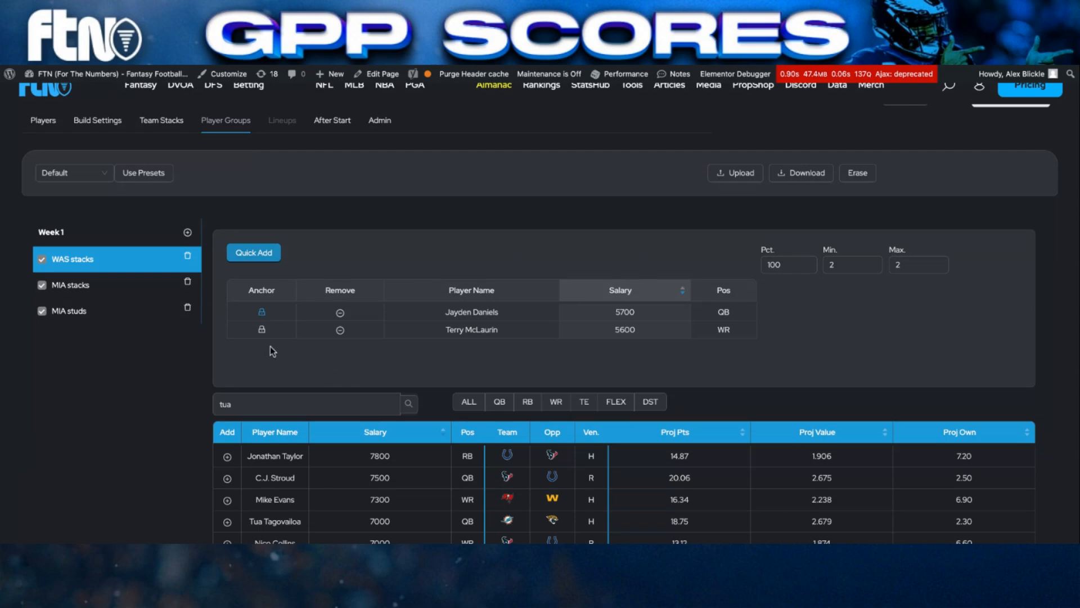
Clear the "tua" search so the full player list is available for the WAS stacks group.
left_click(268, 400)
key("BackSpace")
key("BackSpace")
key("BackSpace")
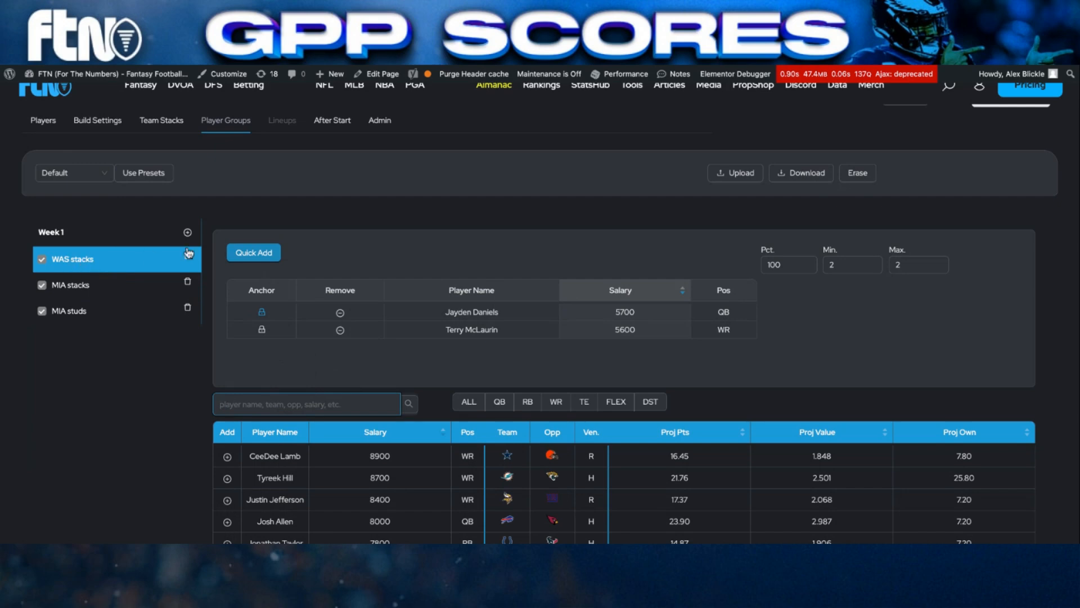
left_click(261, 312)
left_click(262, 313)
left_click(781, 265)
double_click(780, 265)
left_click(782, 340)
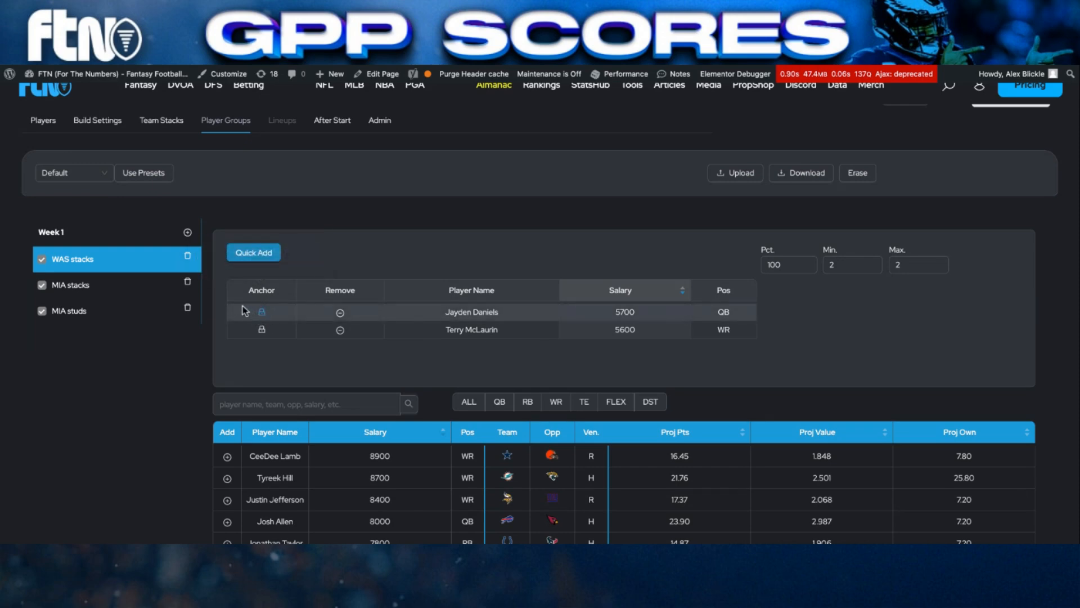
Set the maximum number of players for the MIA stacks group to 2, and open the MIA studs group.
left_click(111, 289)
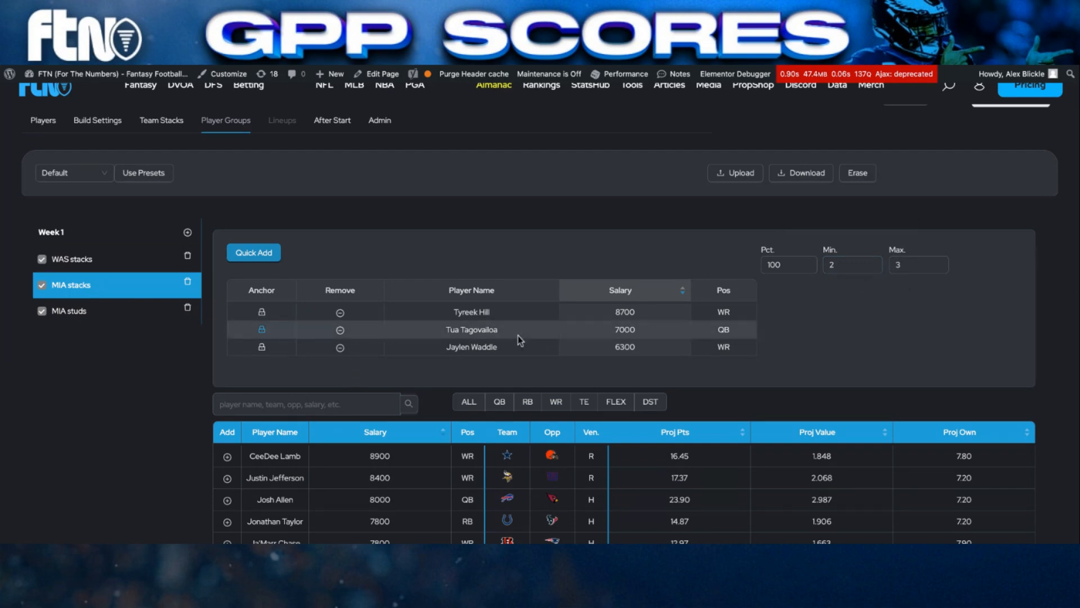
left_click(910, 264)
key("BackSpace")
type("2")
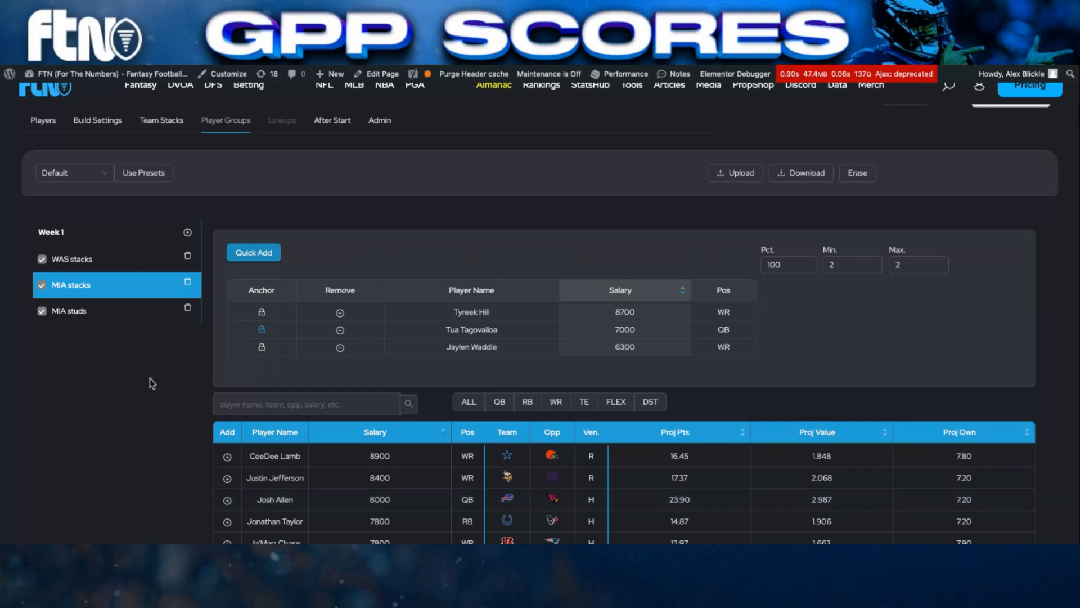
left_click(106, 323)
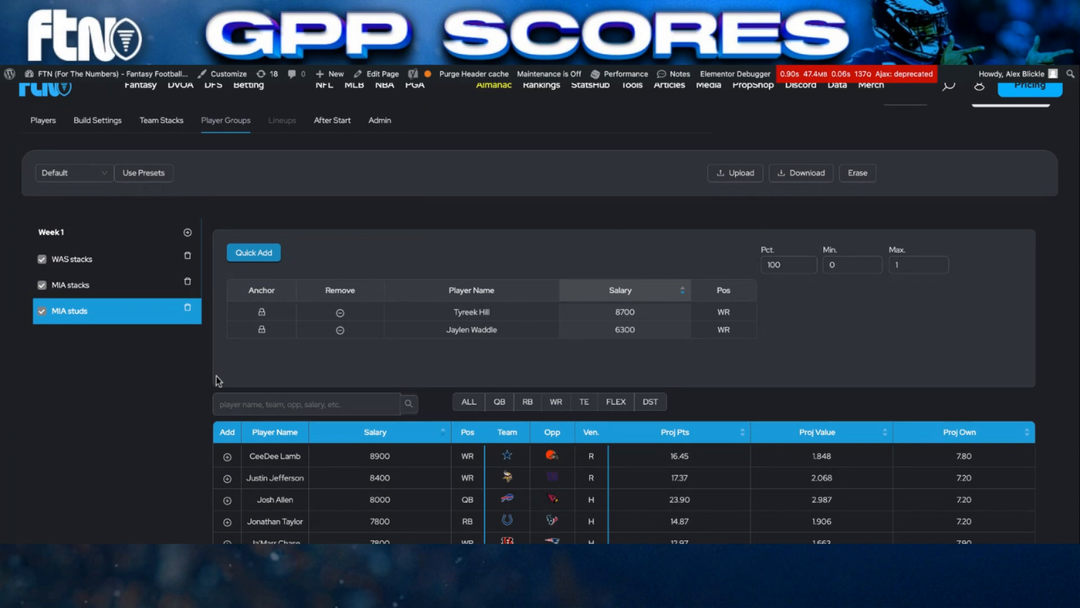
Create a new player group under Week 1 and name it "Hill & Lamb".
left_click(187, 232)
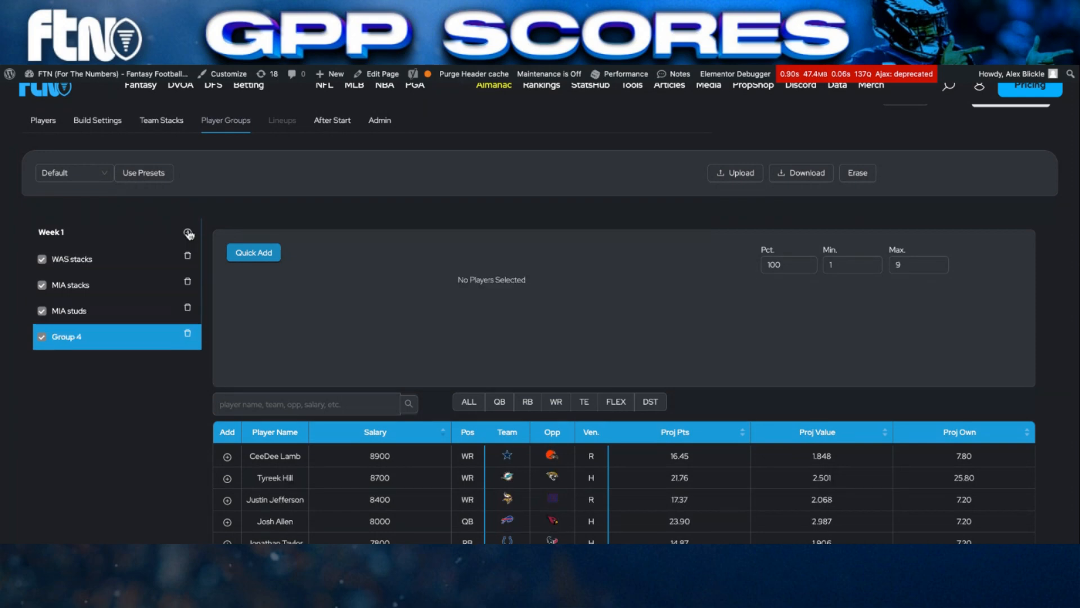
double_click(80, 340)
type("Hill")
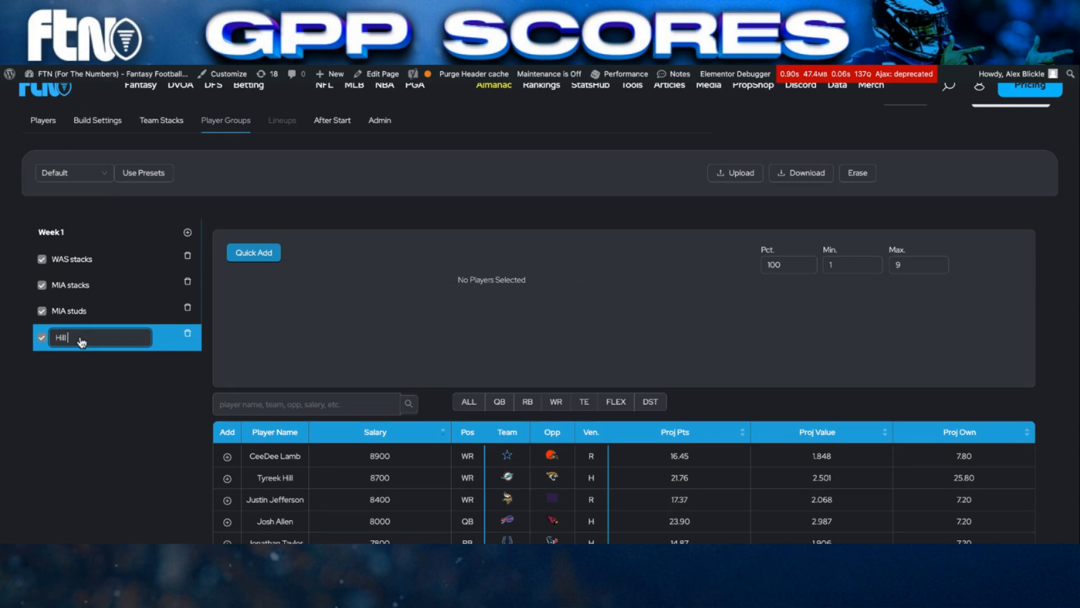
type(" & Lamb")
left_click(76, 379)
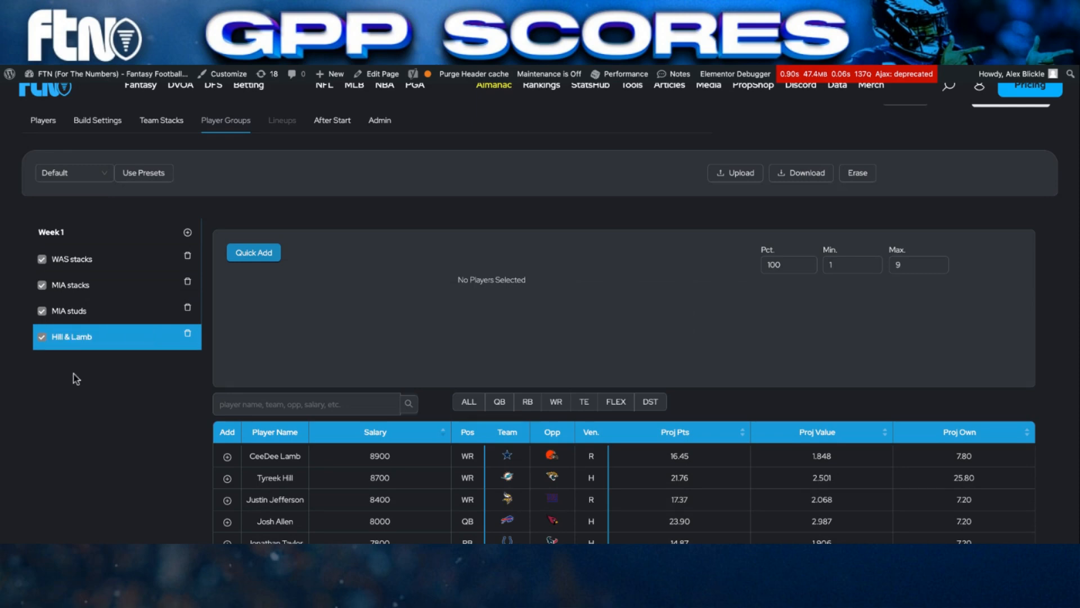
Add CeeDee Lamb and Tyreek Hill to the Hill & Lamb group, finding Hill with the search term "tyreek".
left_click(227, 457)
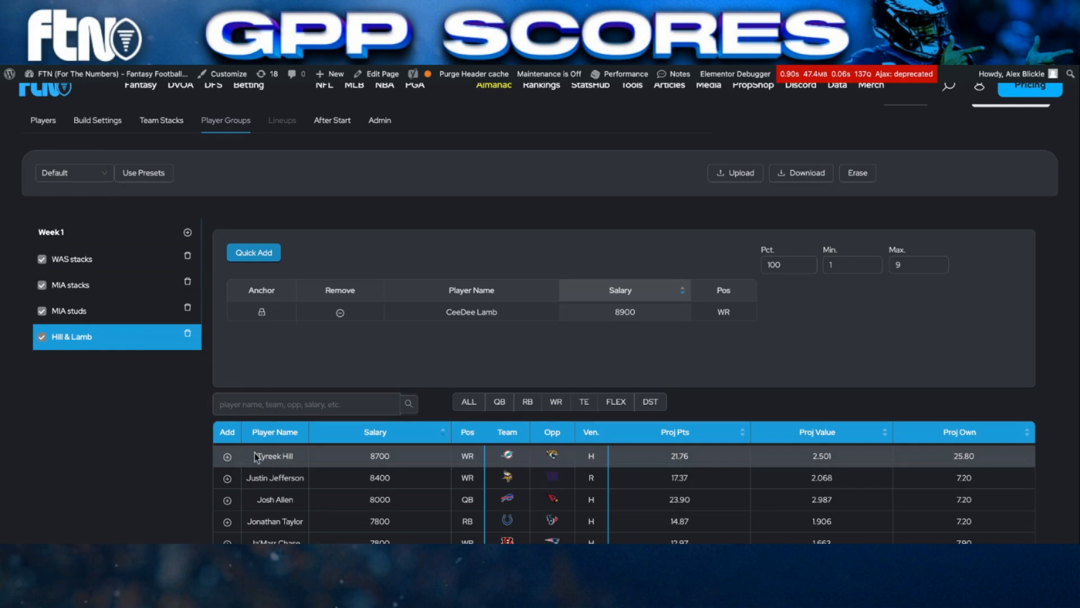
left_click(285, 409)
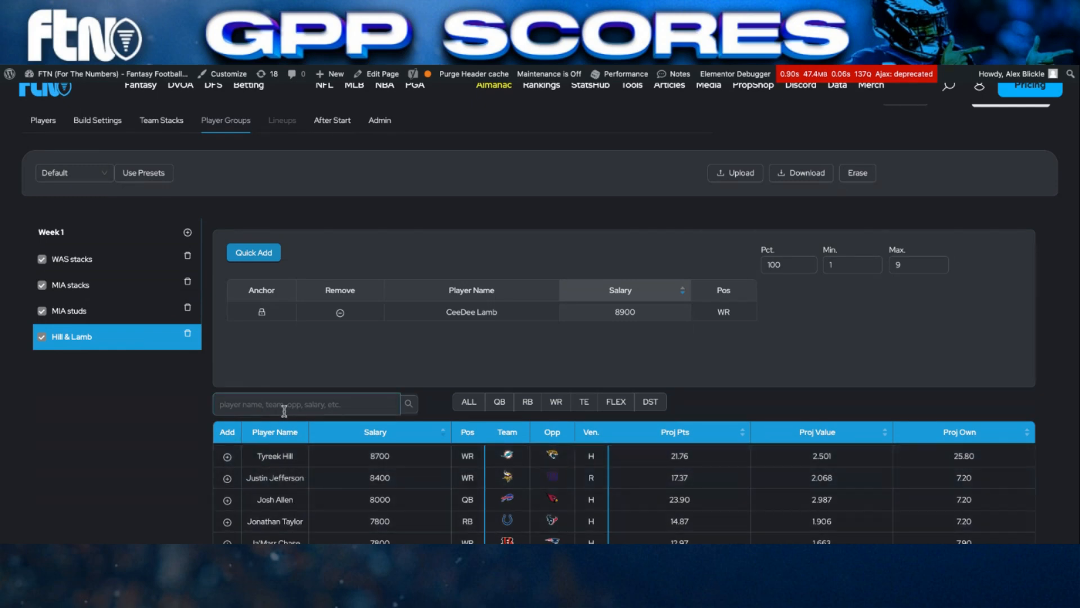
type("tyreek")
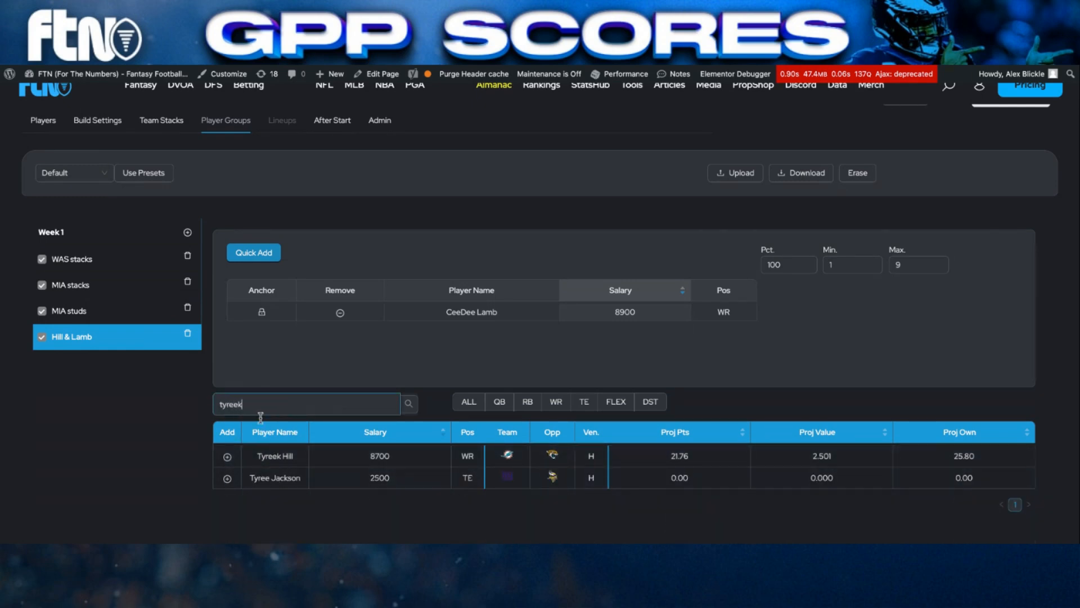
left_click(227, 456)
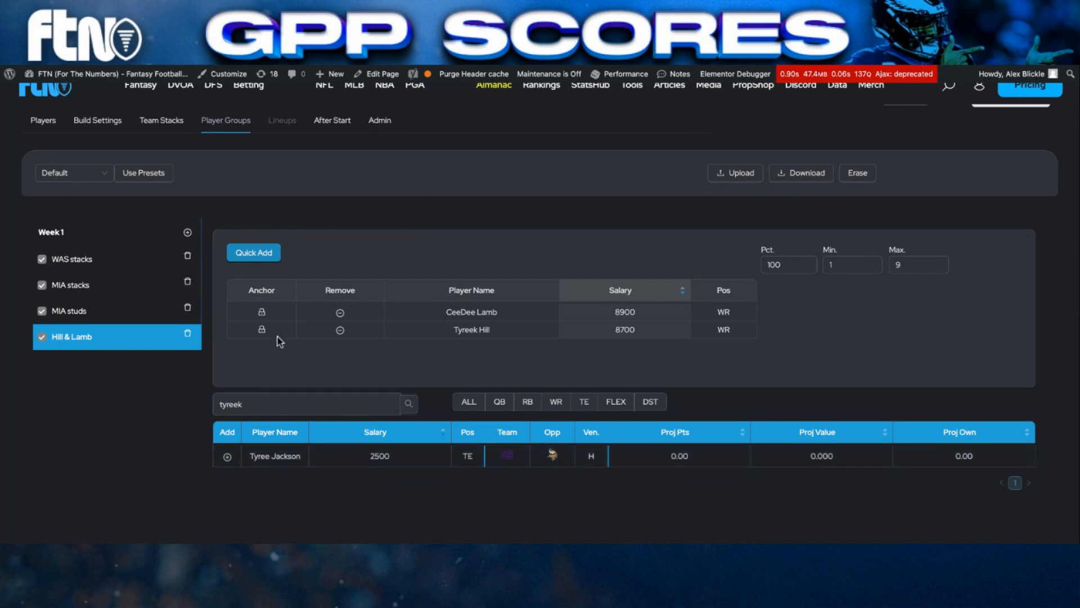
Set the Hill & Lamb group's minimum and maximum to 2 players and its percentage to 10.
left_click(842, 265)
key("BackSpace")
type("2")
left_click(915, 263)
key("BackSpace")
type("2")
left_click(790, 266)
key("BackSpace")
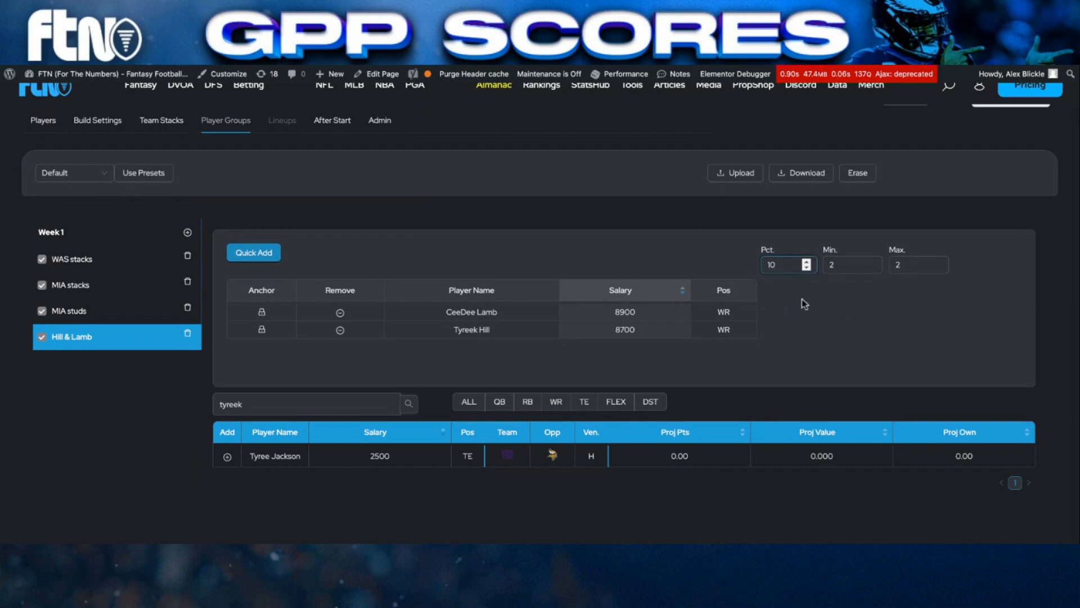